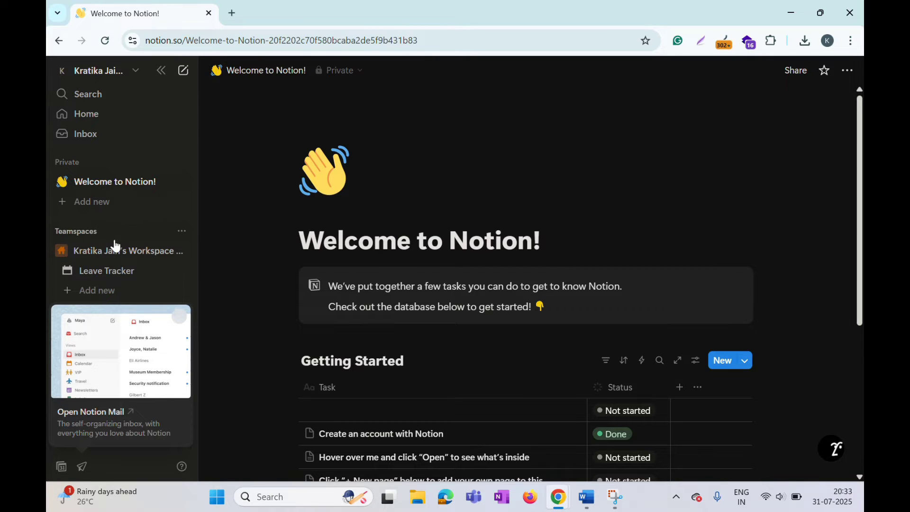
# - Start a new private page by building "personal portfolio" with AI
pyautogui.click(93, 204)
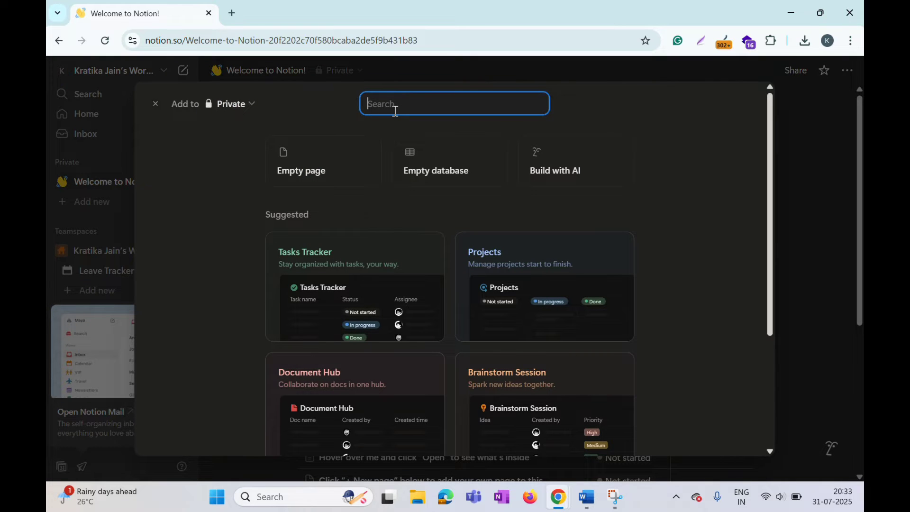
pyautogui.write('personal por')
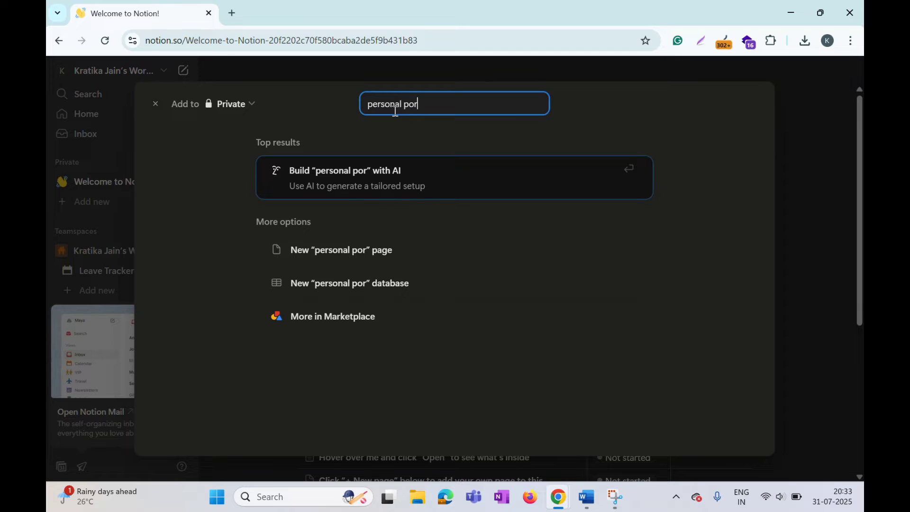
pyautogui.write('tof')
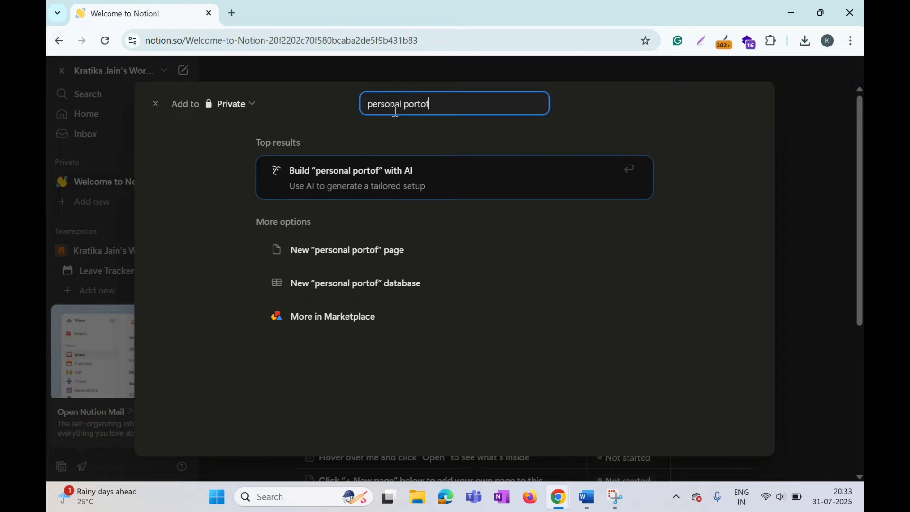
pyautogui.press('BackSpace')
pyautogui.press('BackSpace')
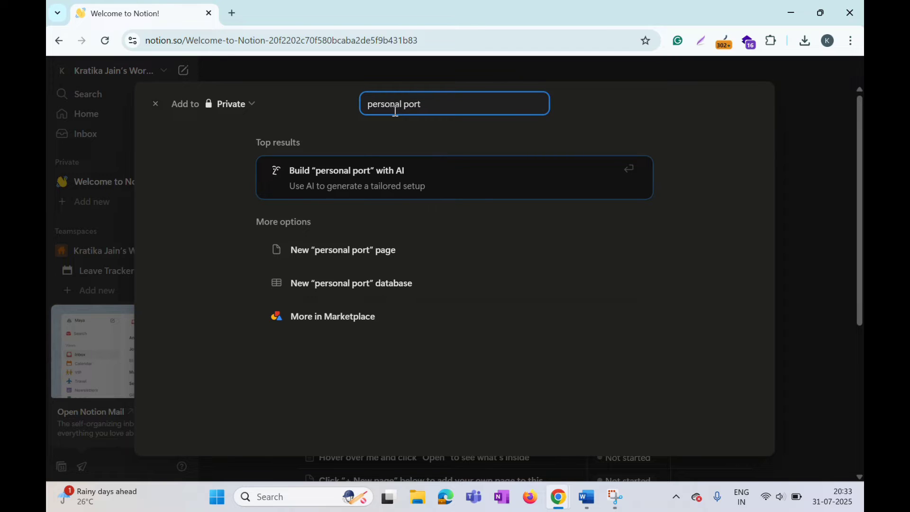
pyautogui.write('folio')
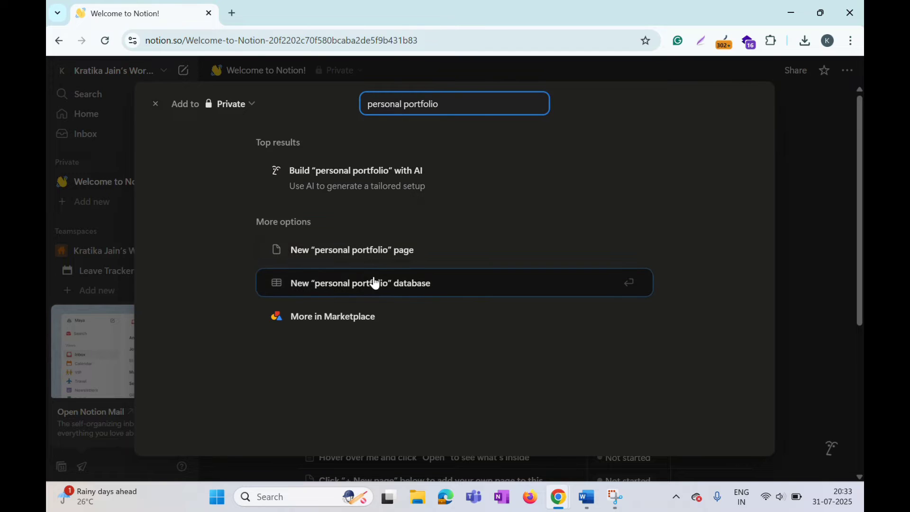
pyautogui.click(383, 190)
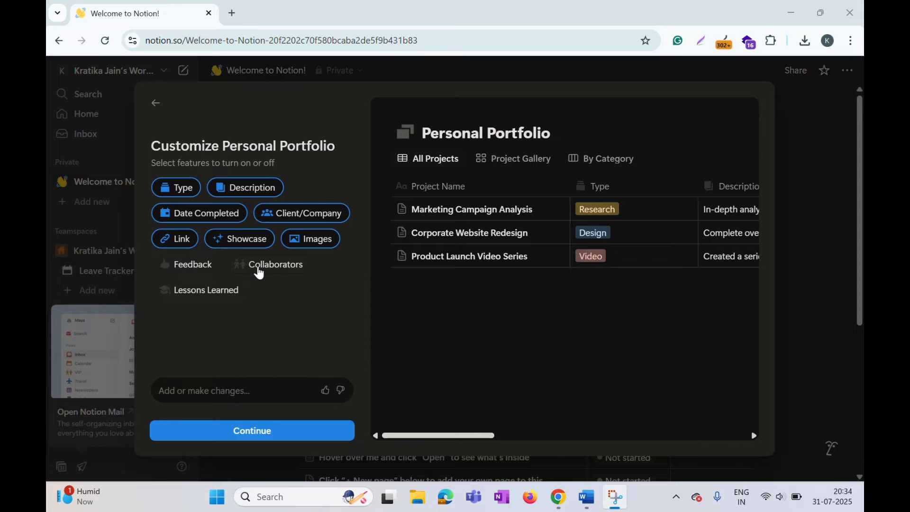
# - Turn on the Collaborators feature for the Personal Portfolio, and switch the Type feature off and back on
pyautogui.click(259, 267)
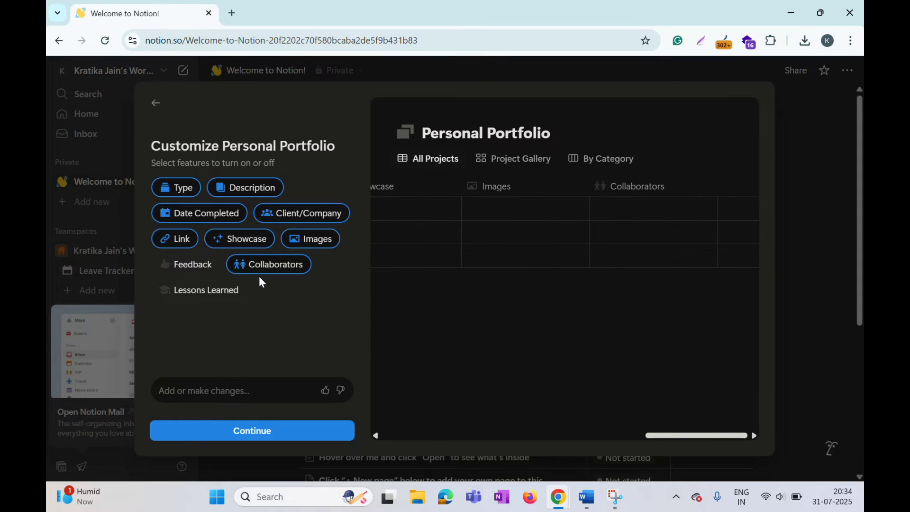
pyautogui.click(188, 192)
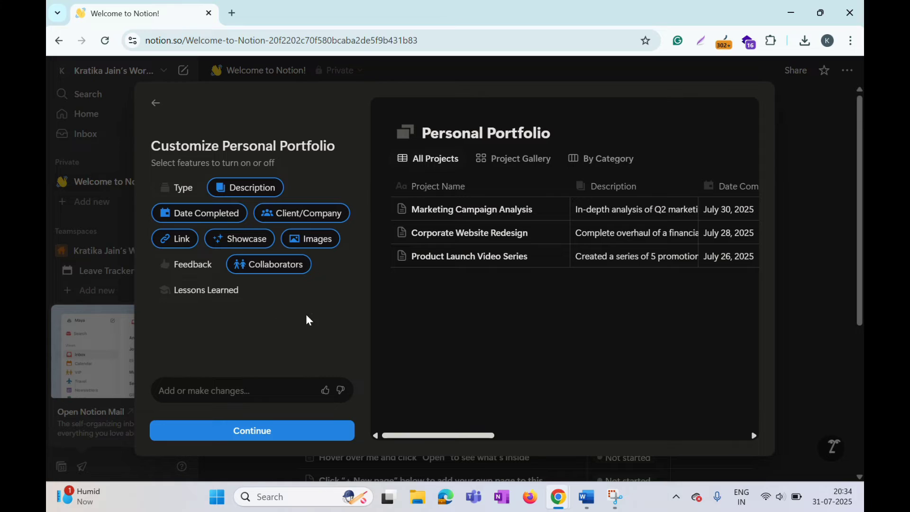
pyautogui.click(282, 388)
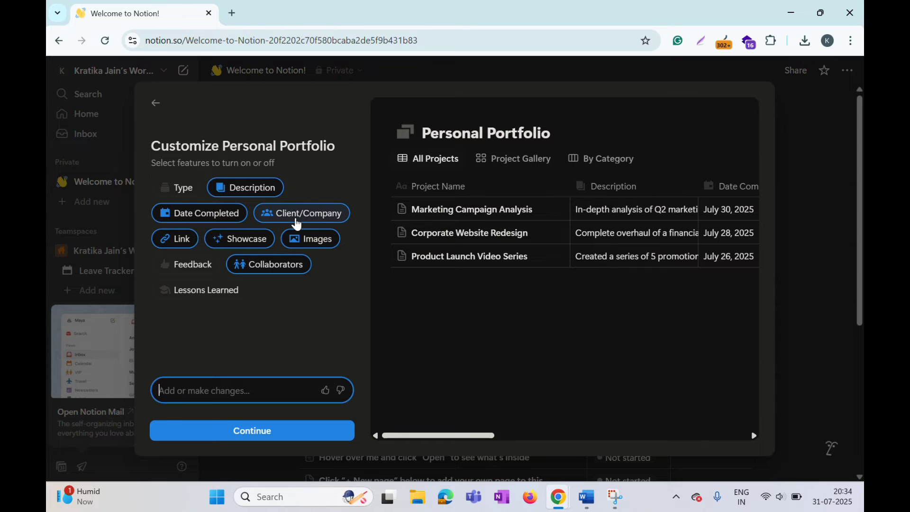
pyautogui.click(185, 191)
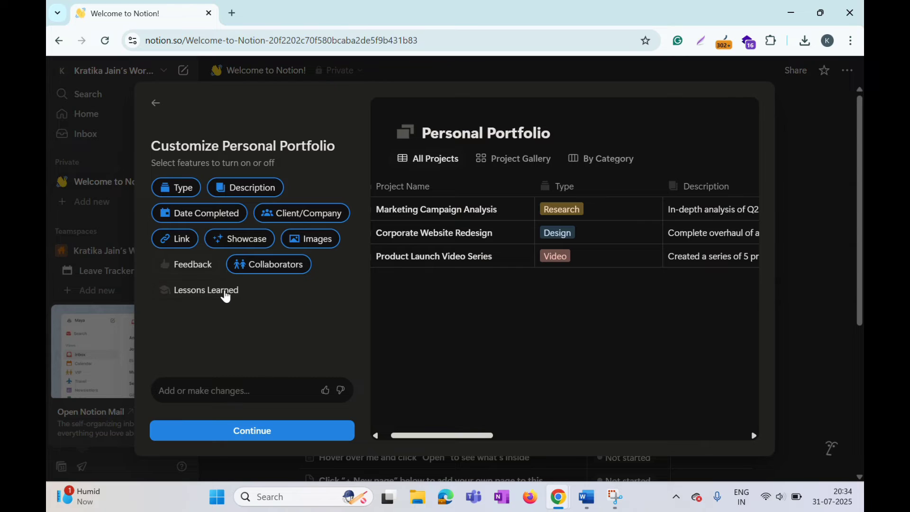
# - Request "Skills" as an additional change to the Personal Portfolio's features
pyautogui.click(242, 395)
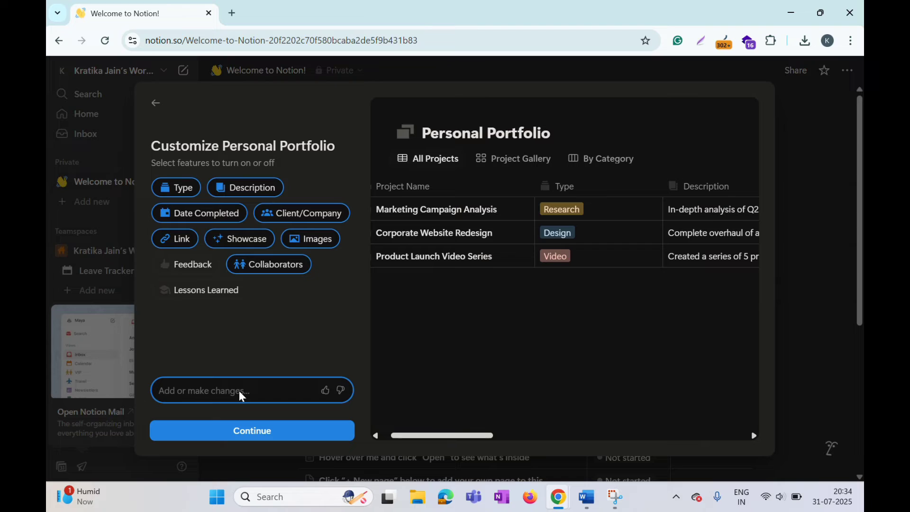
pyautogui.write('Skills')
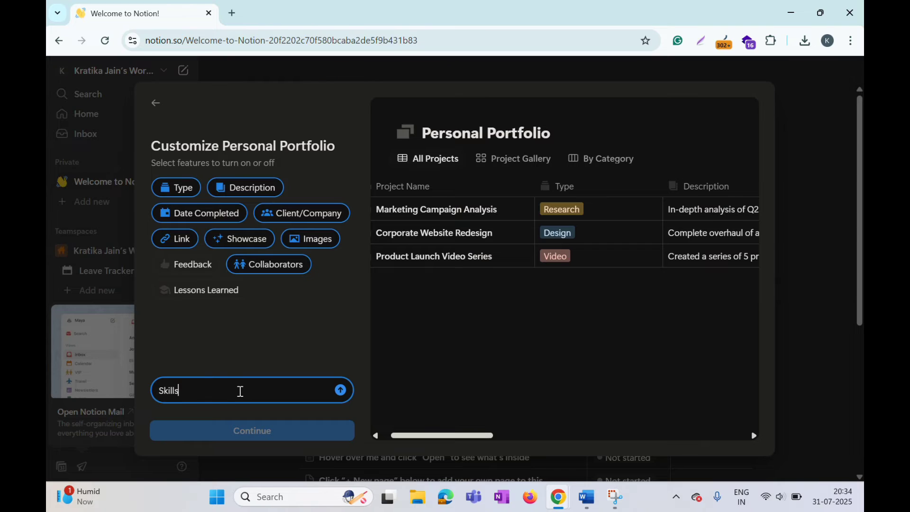
pyautogui.click(341, 390)
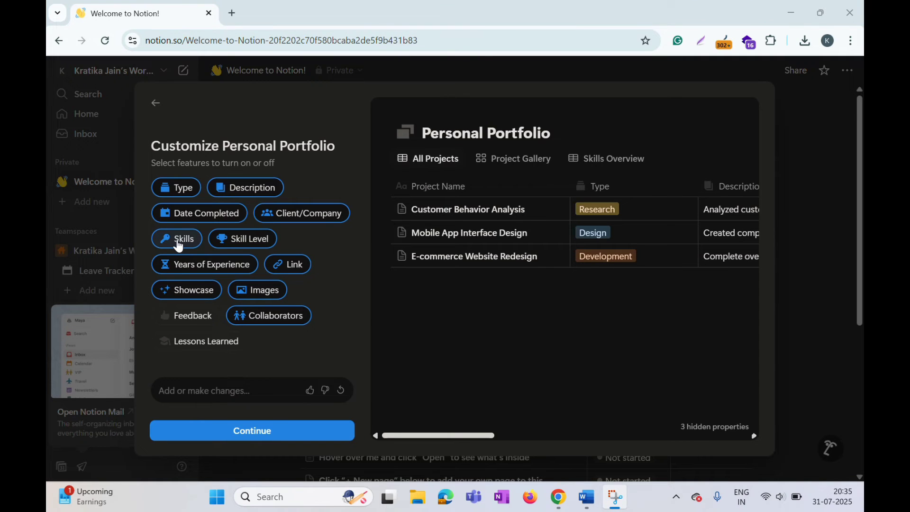
# - Accept the chosen features, add the Timeline view to the Personal Portfolio, and finish creating it
pyautogui.click(260, 431)
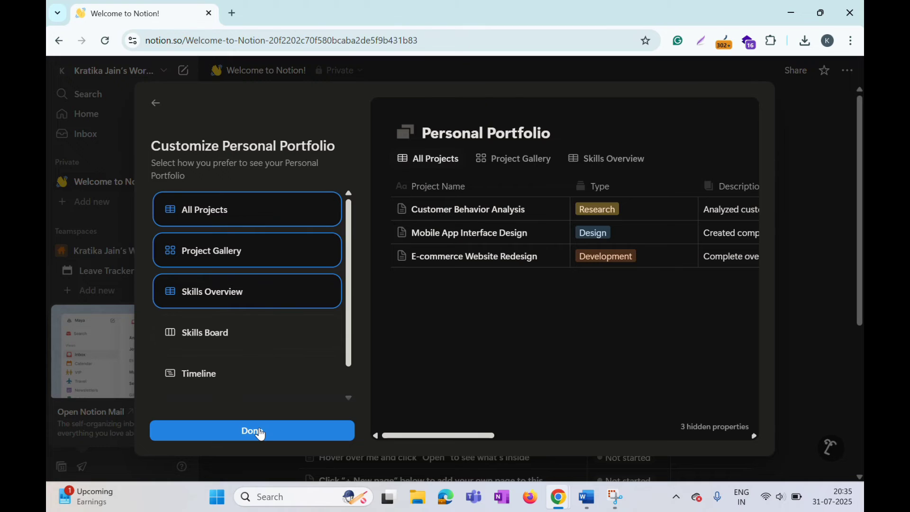
pyautogui.scroll(-2, 236, 265)
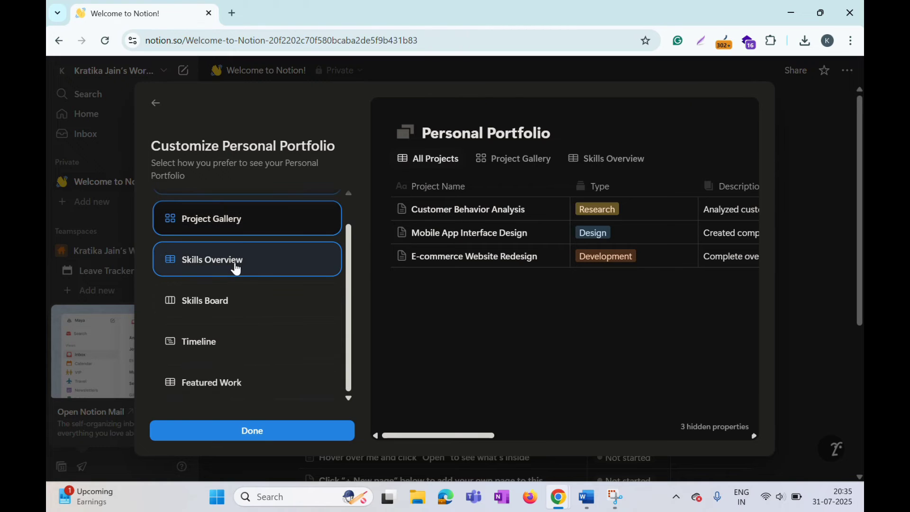
pyautogui.scroll(2, 236, 268)
pyautogui.scroll(-1, 236, 265)
pyautogui.click(238, 347)
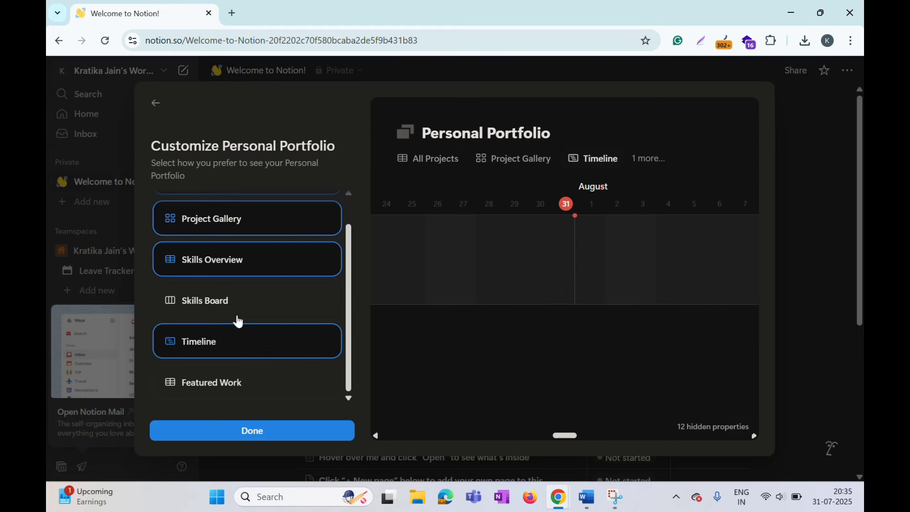
pyautogui.click(254, 431)
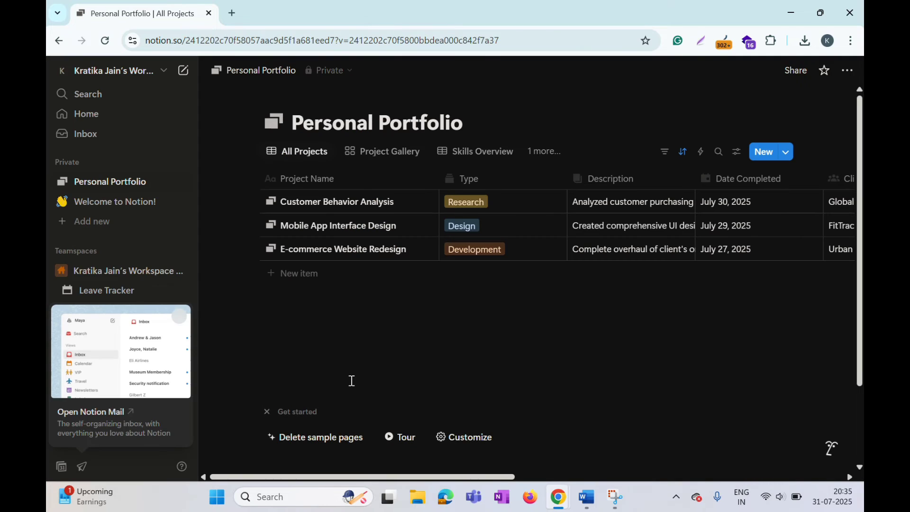
# - Try the Chart and Gallery layouts for the All Projects view, and set its layout to Timeline
pyautogui.hscroll(10, 351, 381)
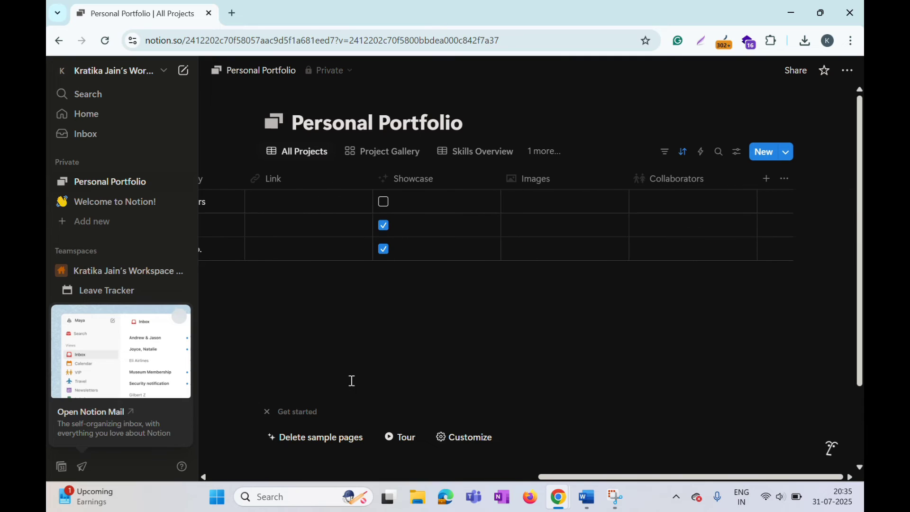
pyautogui.hscroll(-10, 351, 381)
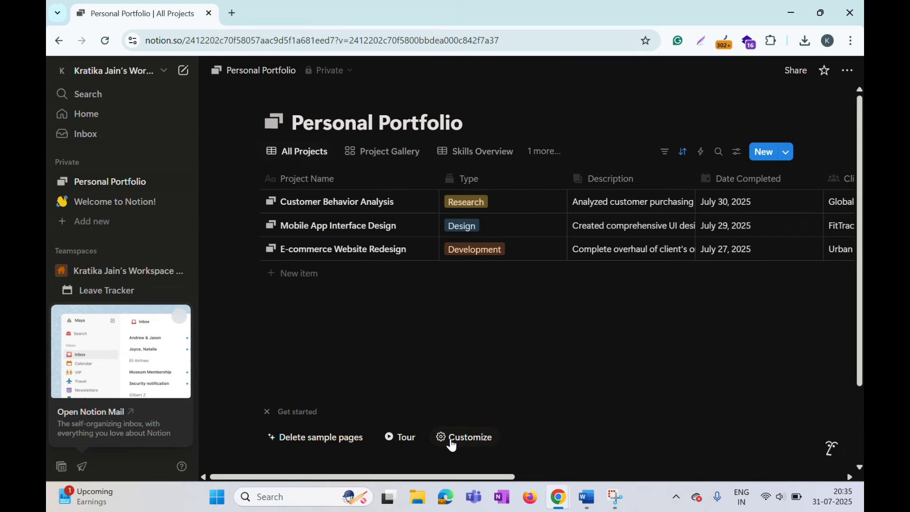
pyautogui.click(449, 443)
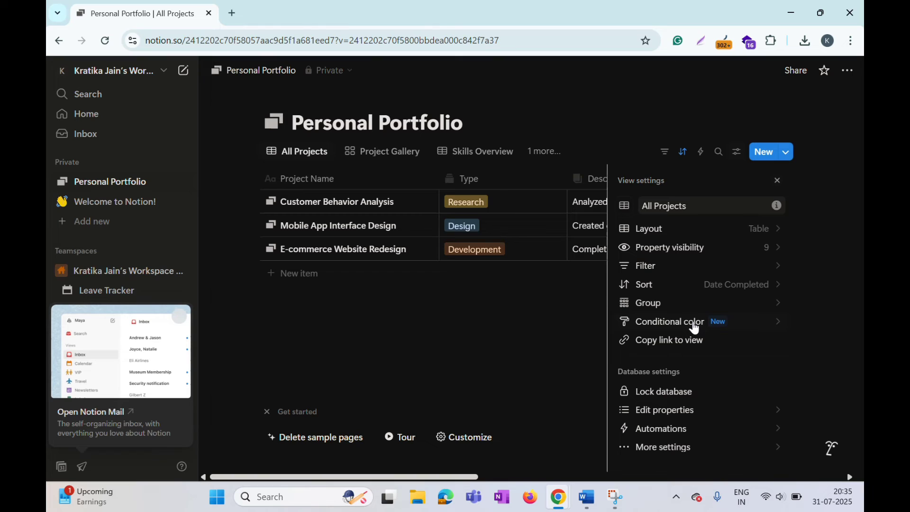
pyautogui.click(659, 233)
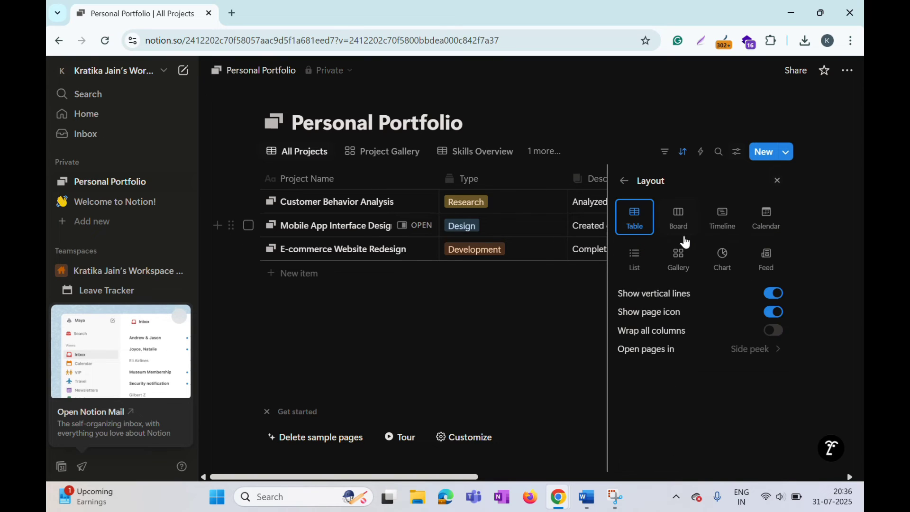
pyautogui.click(724, 260)
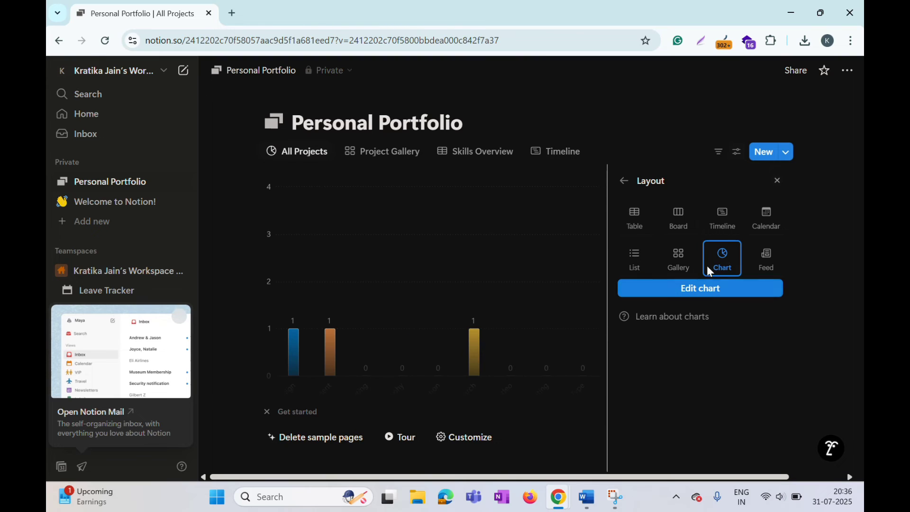
pyautogui.click(683, 269)
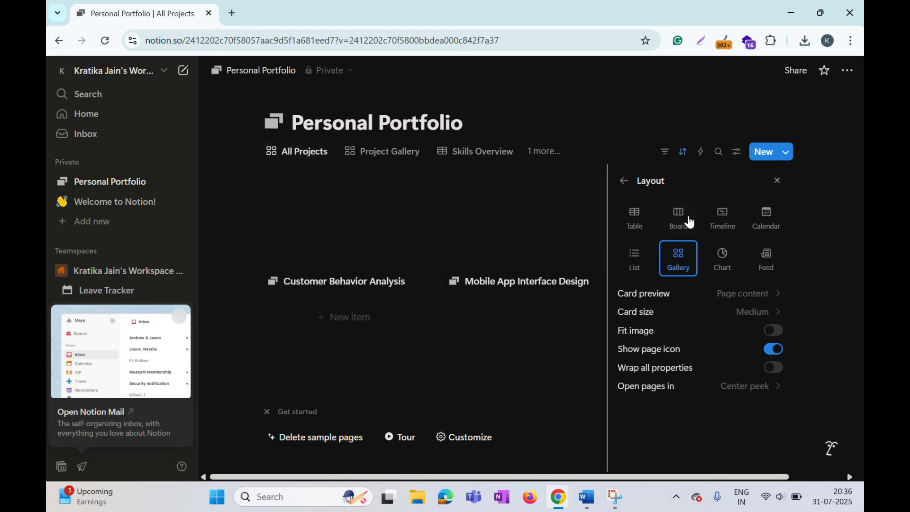
pyautogui.click(723, 218)
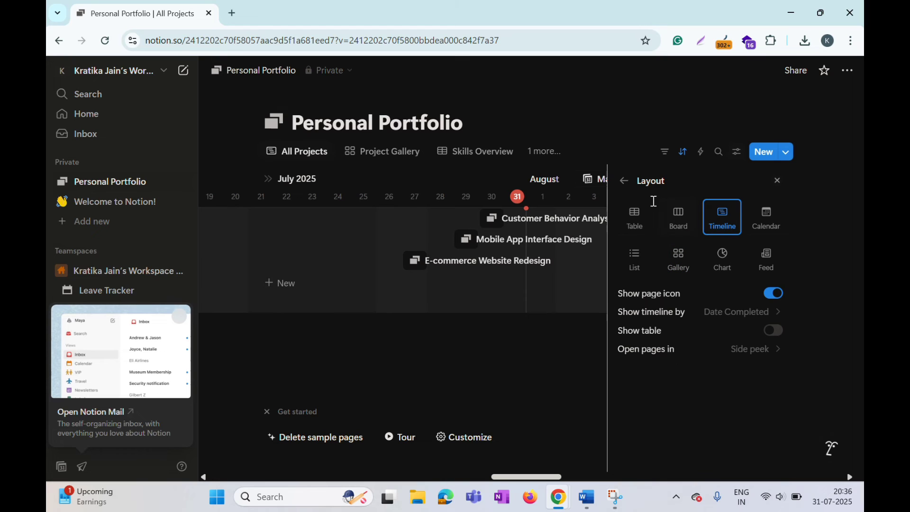
pyautogui.click(626, 183)
pyautogui.click(539, 319)
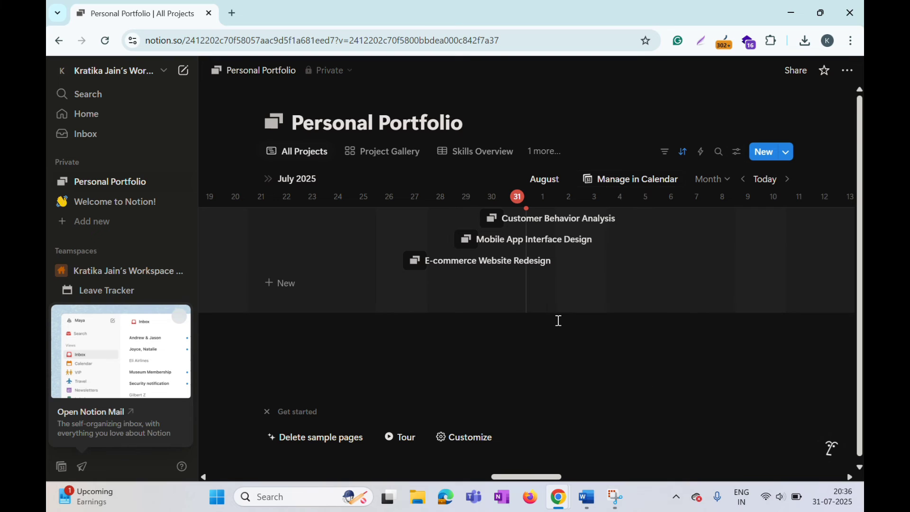
pyautogui.hscroll(3, 545, 269)
pyautogui.hscroll(3, 545, 270)
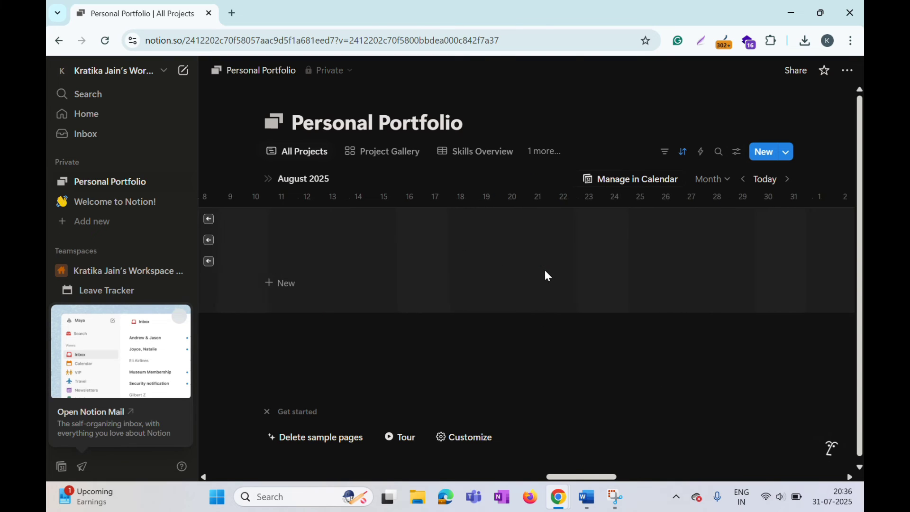
pyautogui.hscroll(-10, 544, 269)
pyautogui.hscroll(-10, 546, 272)
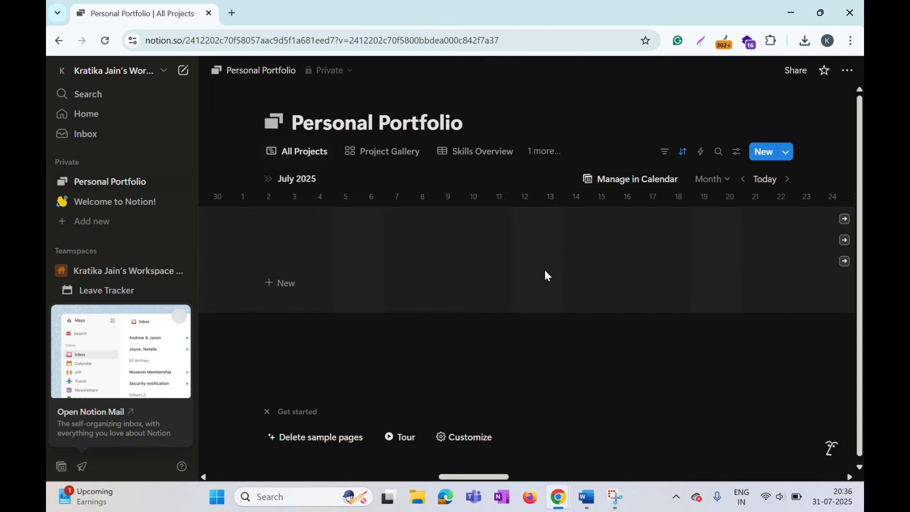
pyautogui.hscroll(-1, 548, 275)
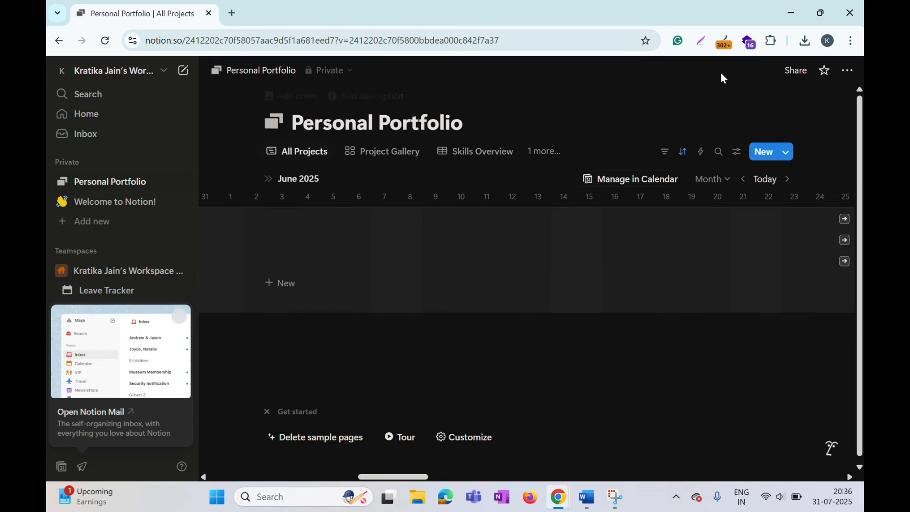
# - Share the Personal Portfolio with anyone on the web with the link, and copy its link
pyautogui.click(800, 71)
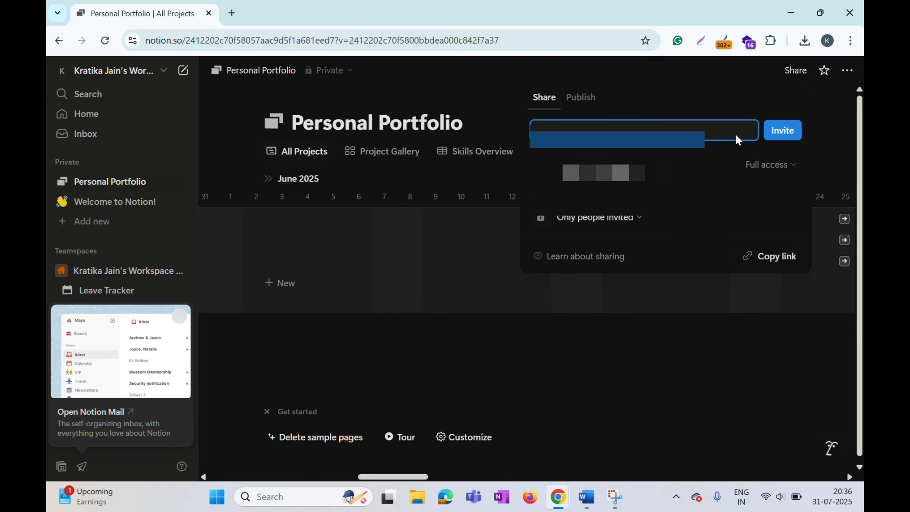
pyautogui.click(640, 219)
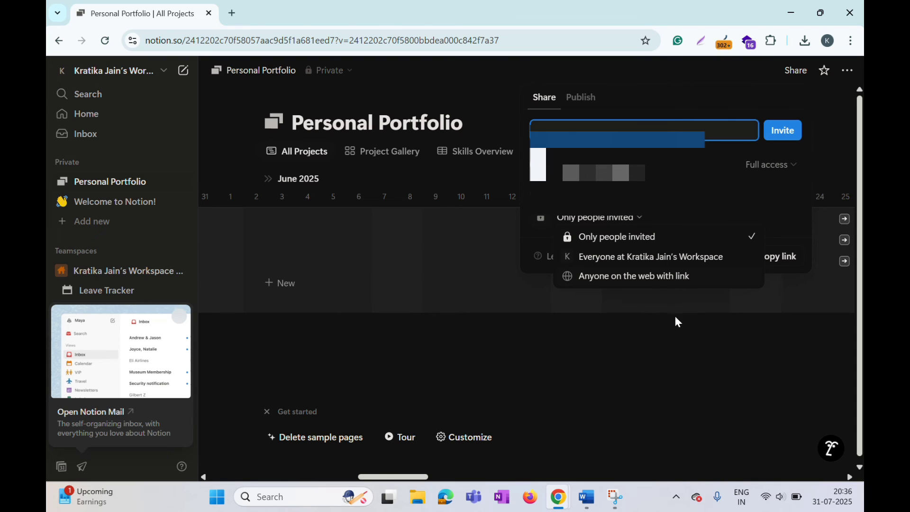
pyautogui.click(658, 280)
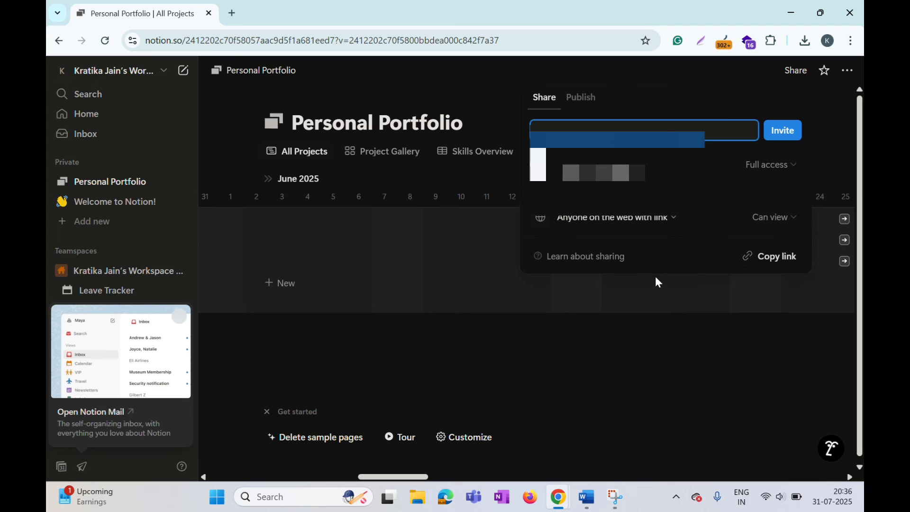
pyautogui.click(772, 258)
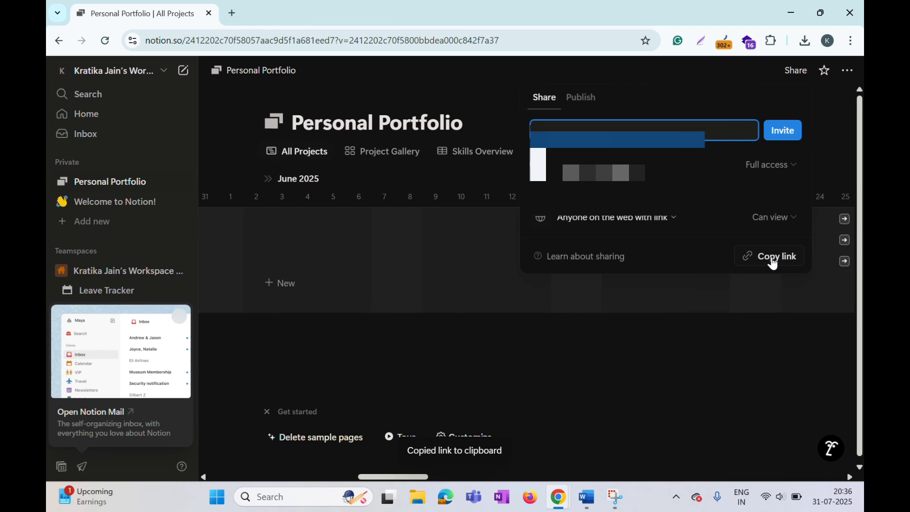
pyautogui.click(687, 352)
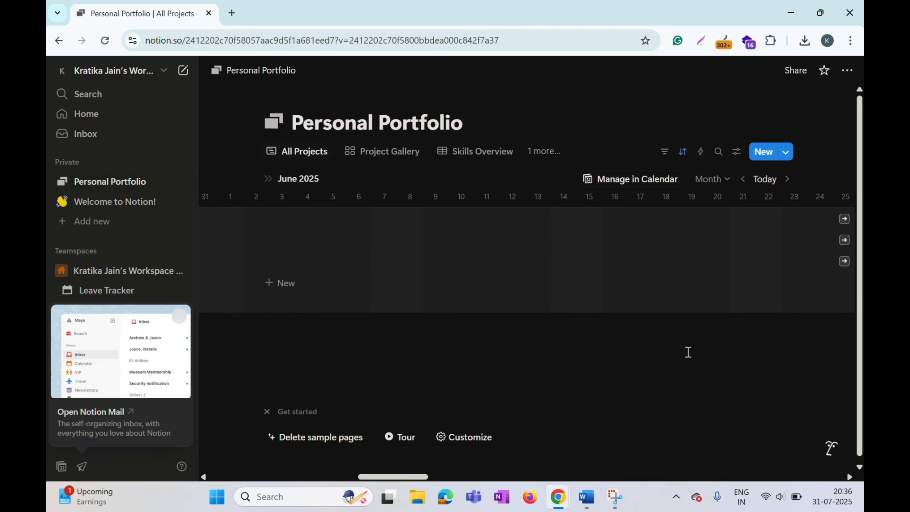
# - Open the copied portfolio link in a new browser tab to check it, and return to the original tab
pyautogui.click(232, 12)
pyautogui.hotkey('ctrl', 'w')
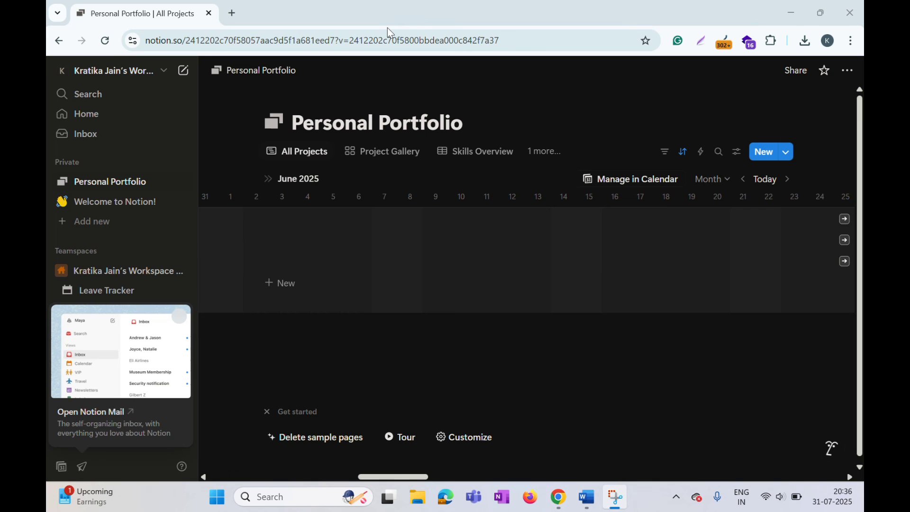
pyautogui.click(232, 14)
pyautogui.hotkey('ctrl', 'v')
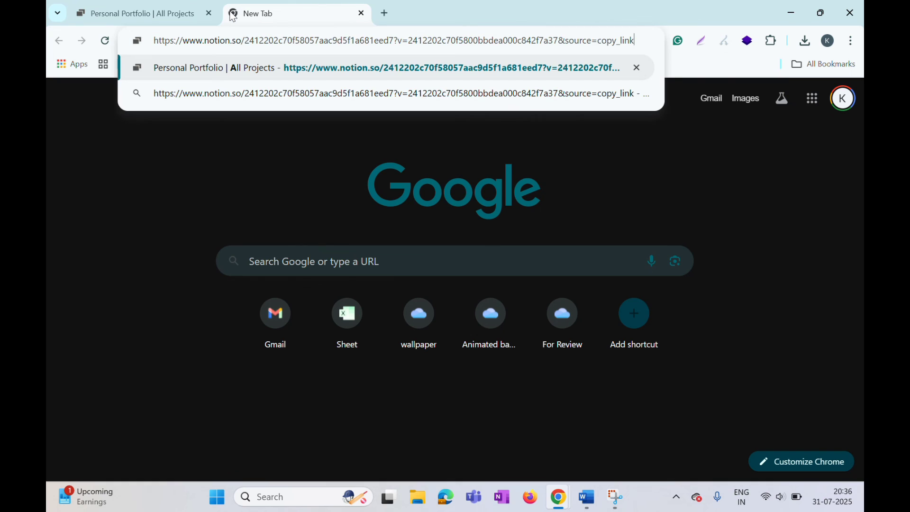
pyautogui.press('Return')
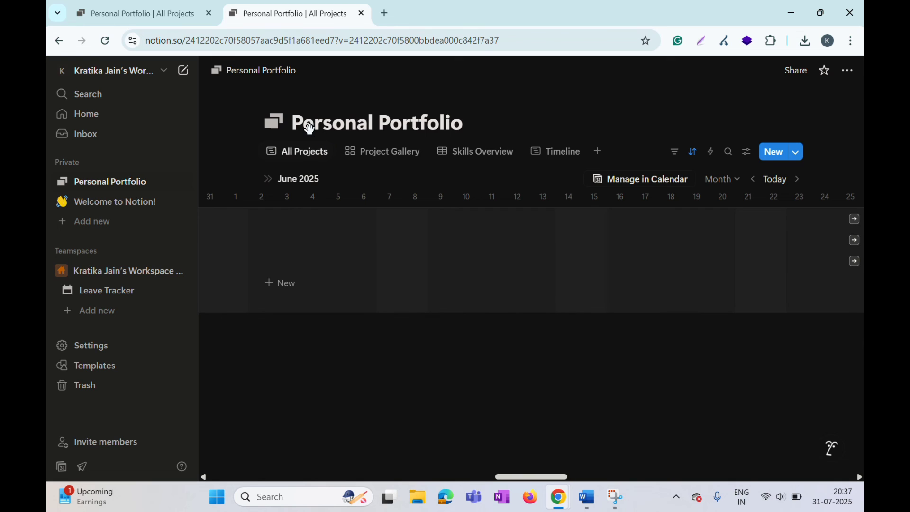
pyautogui.click(193, 5)
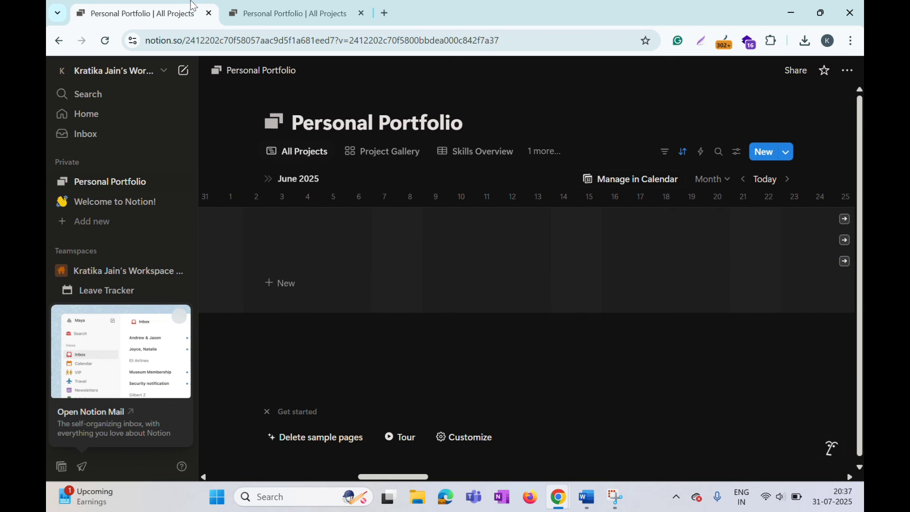